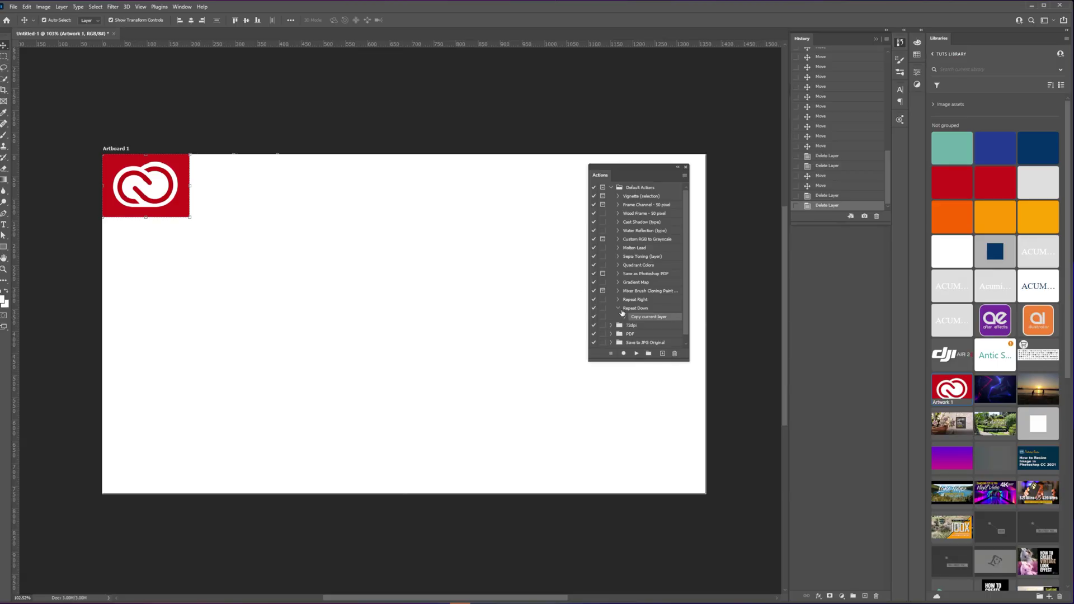
# Play Repeat Right twice to extend the top row, and dock the Actions panel
pyautogui.click(651, 299)
pyautogui.click(636, 353)
pyautogui.click(635, 353)
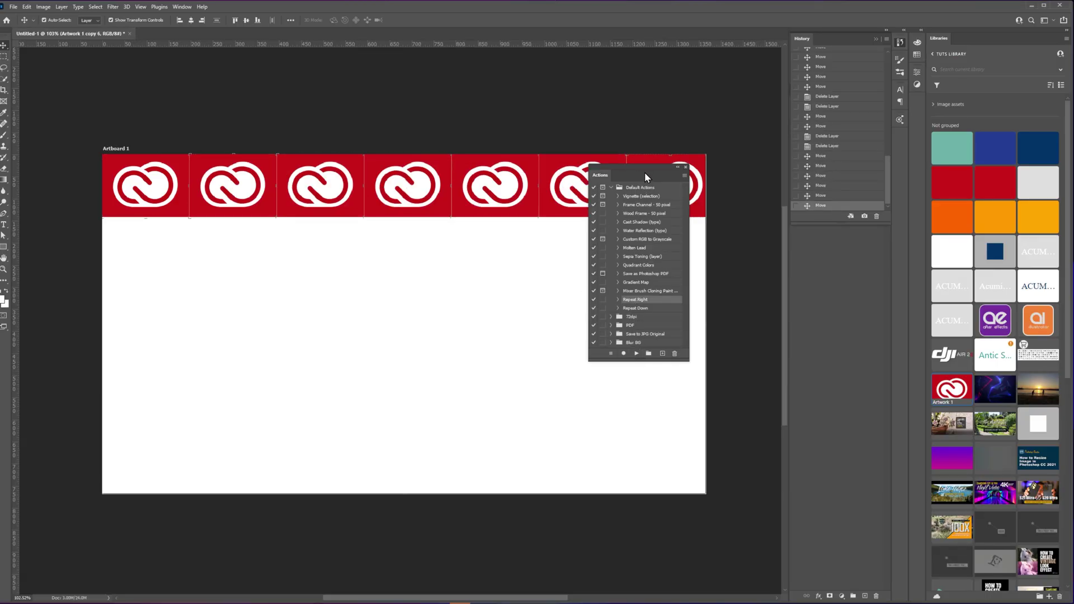
pyautogui.moveTo(645, 176); pyautogui.dragTo(830, 235)
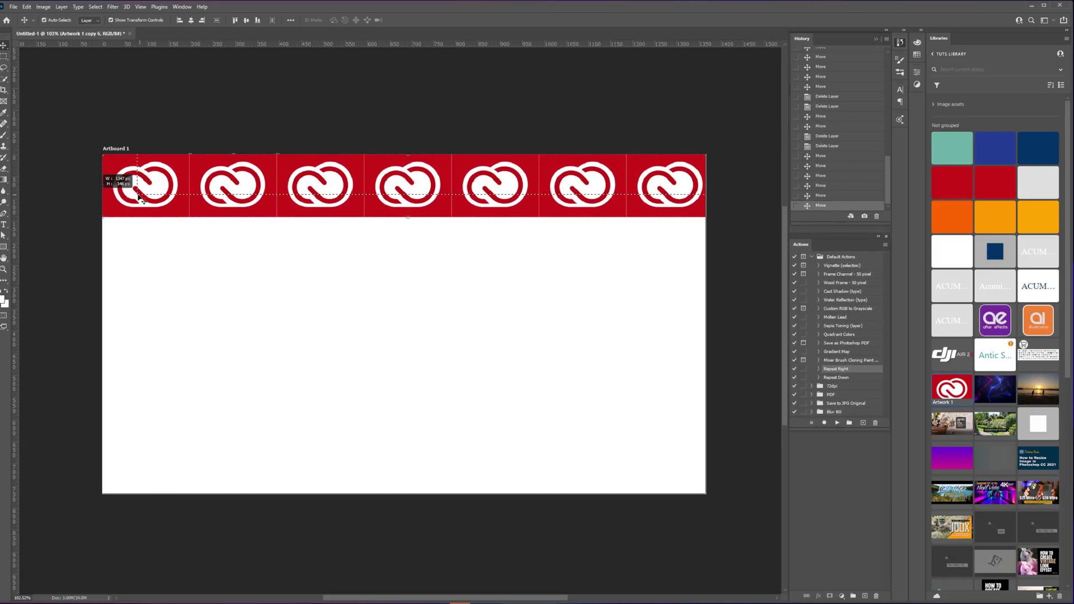
# Play Repeat Down twice to stack rows, then undo back toward one logo
pyautogui.click(835, 377)
pyautogui.click(836, 422)
pyautogui.click(837, 422)
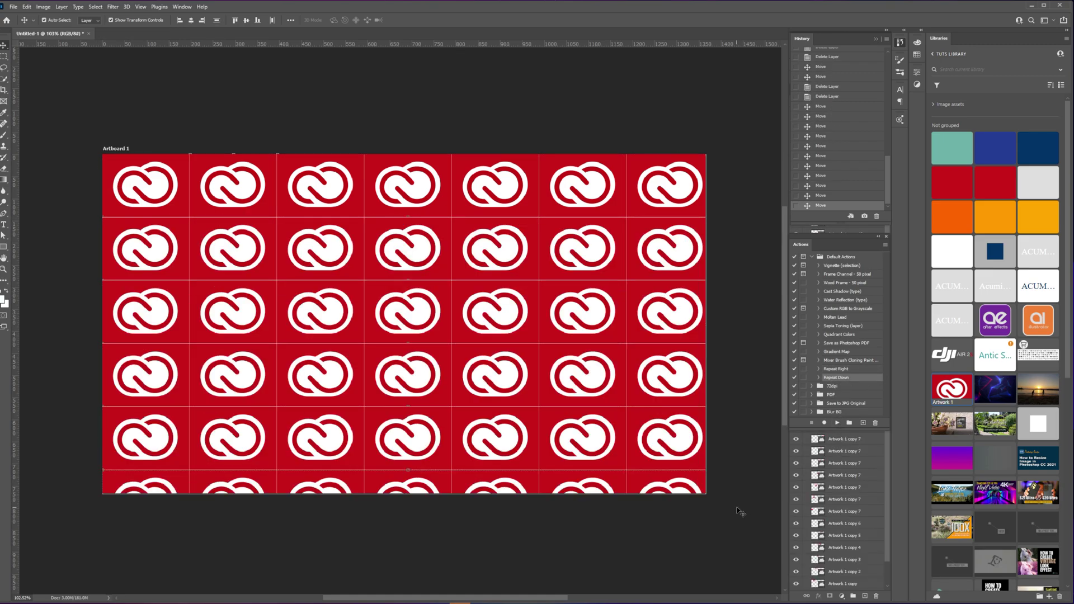
pyautogui.hotkey('ctrl', 'z')
pyautogui.hotkey('ctrl', 'z')
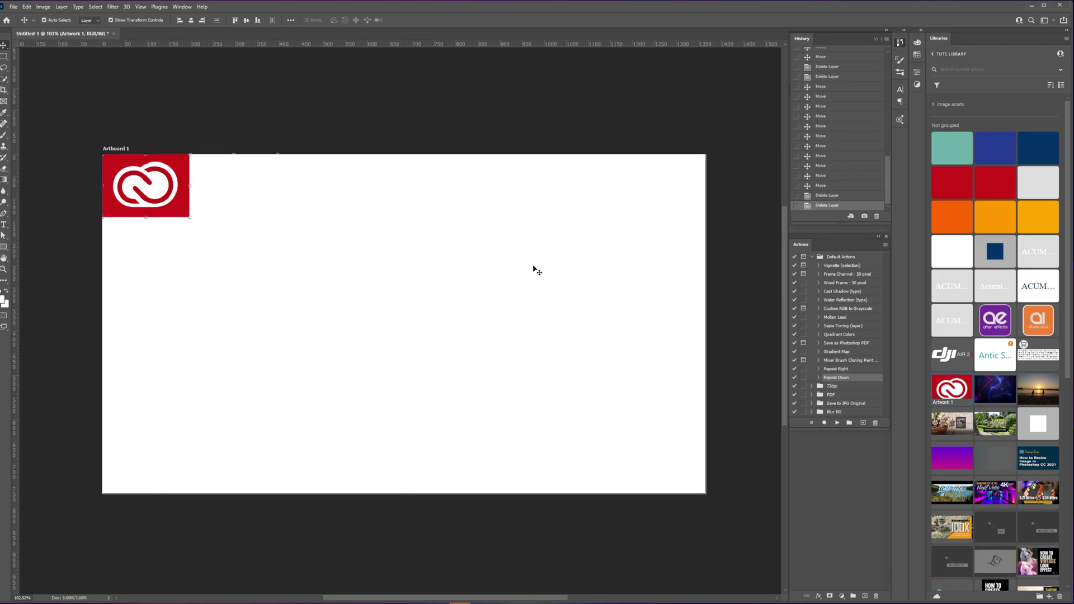
# Replay Repeat Right and Repeat Down to rebuild the logo grid
pyautogui.click(837, 369)
pyautogui.click(823, 421)
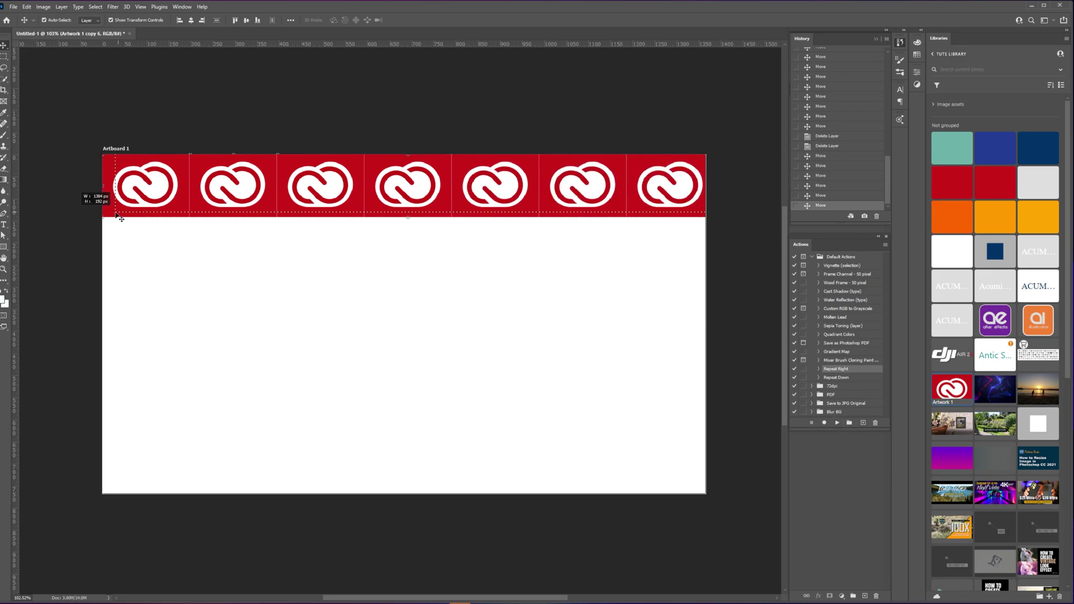
pyautogui.click(834, 377)
pyautogui.click(825, 422)
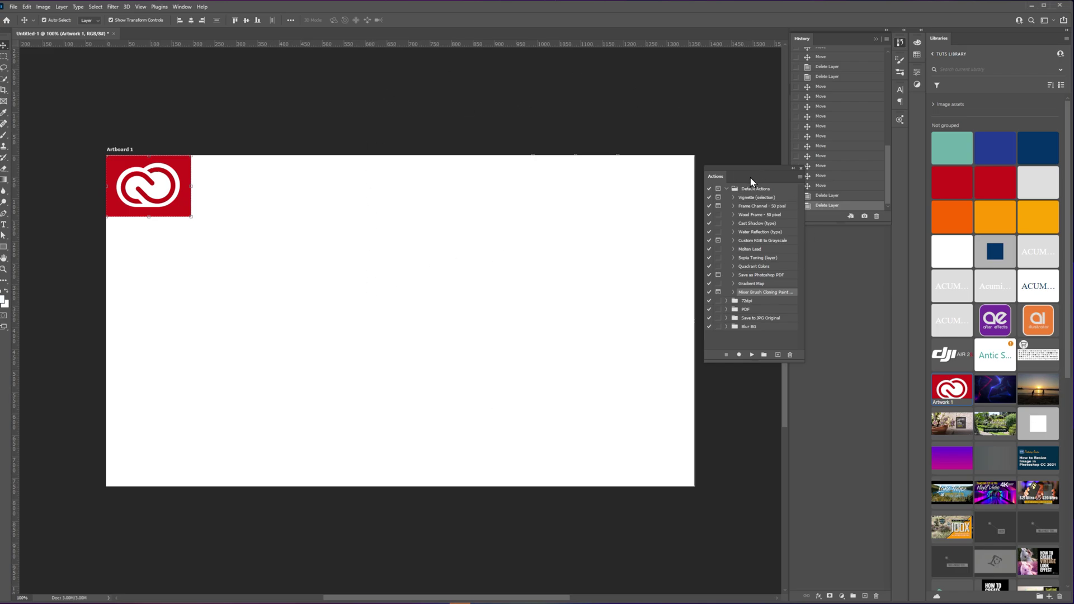
# Close the Actions panel, reopen it via Window > Actions, and place it over the artboard
pyautogui.click(799, 170)
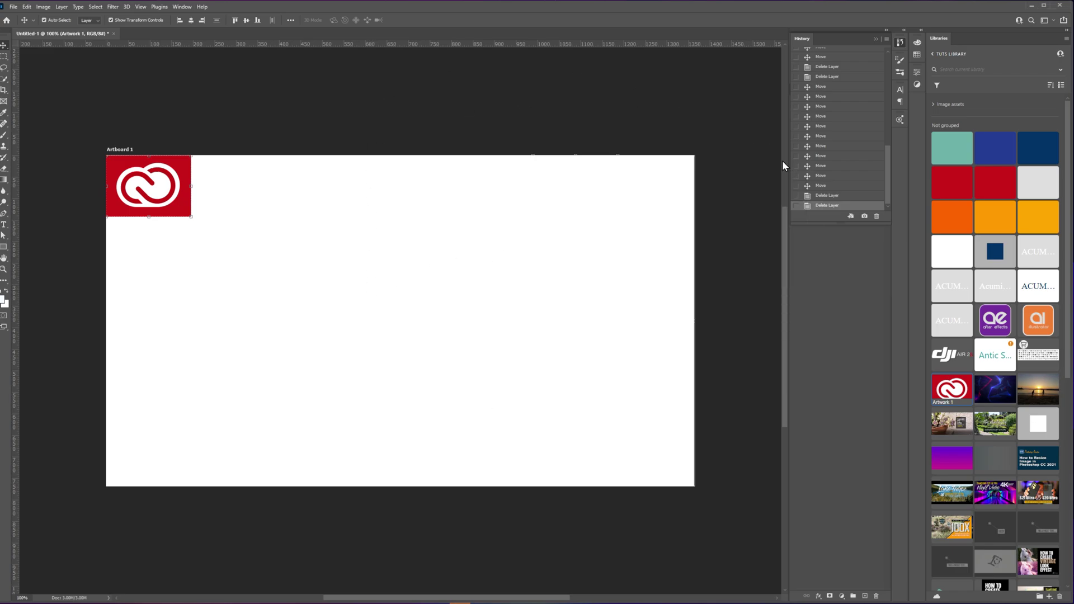
pyautogui.click(182, 7)
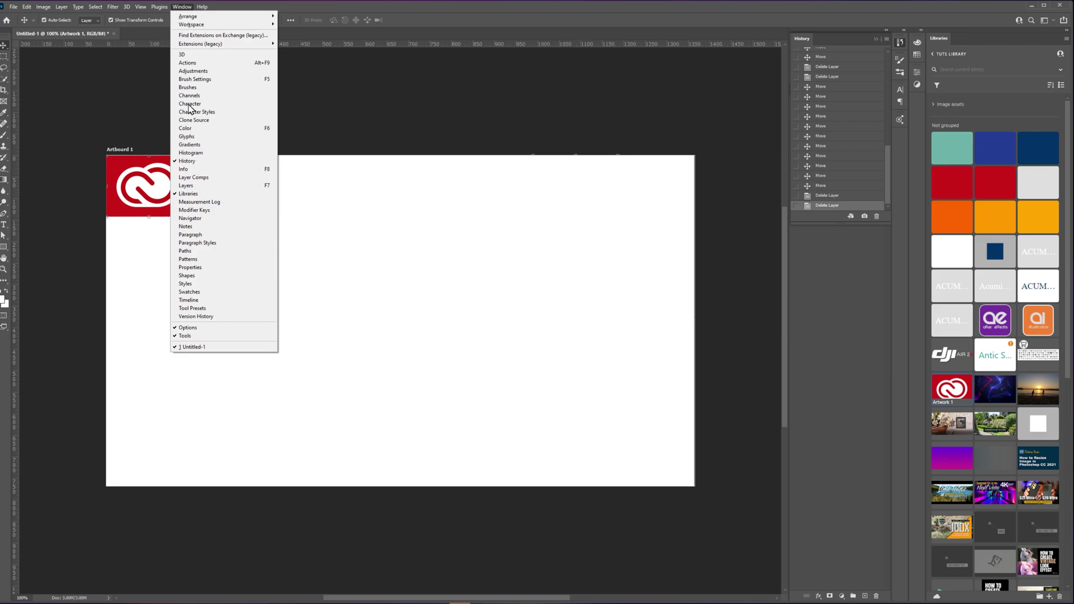
pyautogui.click(193, 64)
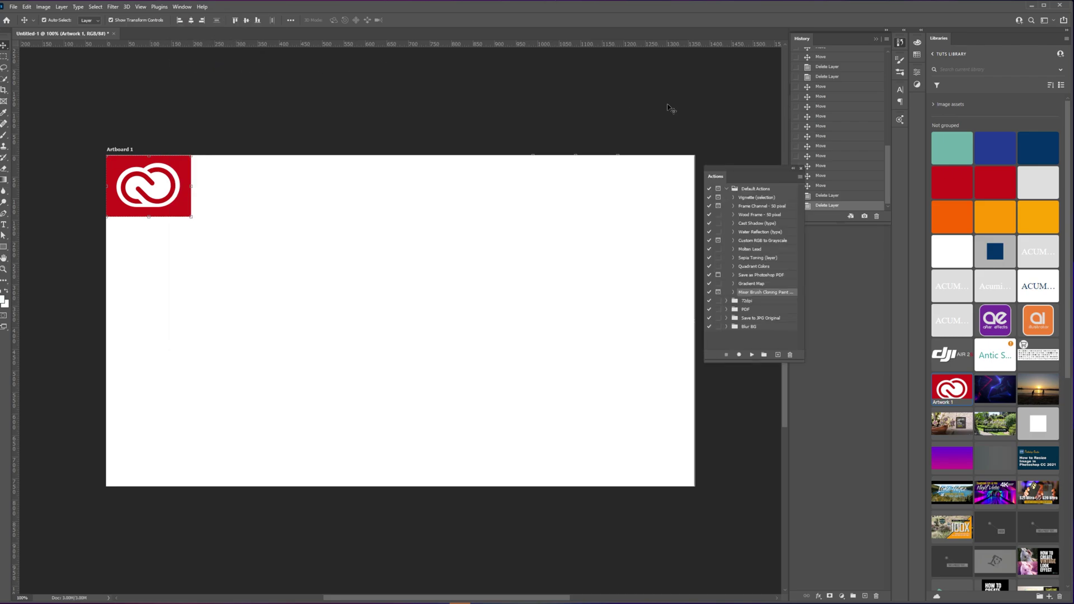
pyautogui.moveTo(751, 174)
pyautogui.mouseDown()
pyautogui.moveTo(575, 132)
pyautogui.moveTo(649, 167)
pyautogui.mouseUp()
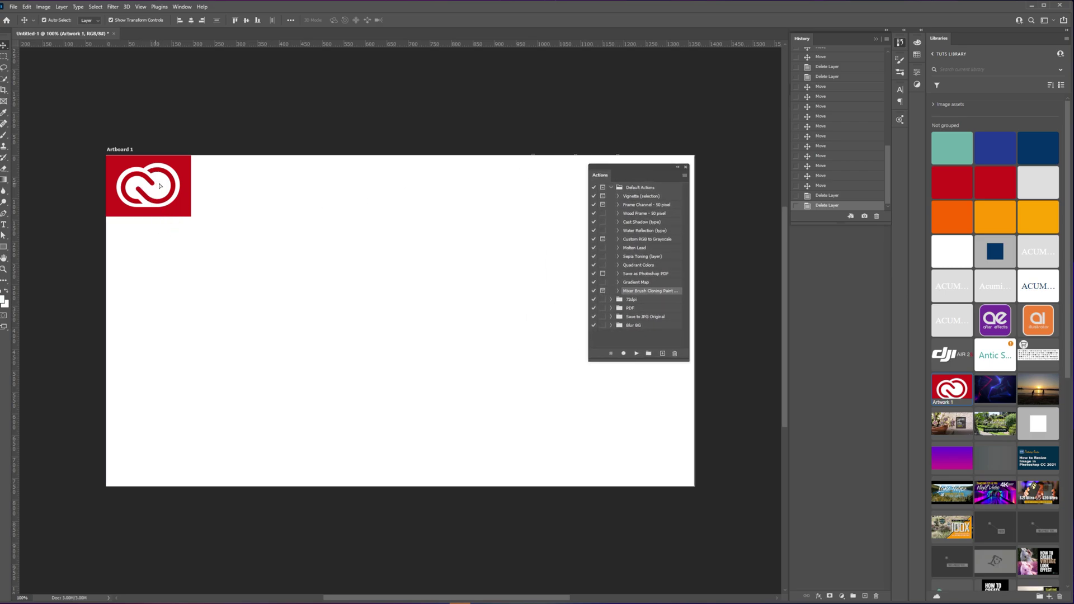
pyautogui.moveTo(151, 192)
pyautogui.mouseDown()
pyautogui.moveTo(178, 172)
pyautogui.moveTo(164, 181)
pyautogui.mouseUp()
# Record a 'Repeat Right' action that Alt-drags a logo copy to the right, then collapse it
pyautogui.click(664, 355)
pyautogui.write('TRe')
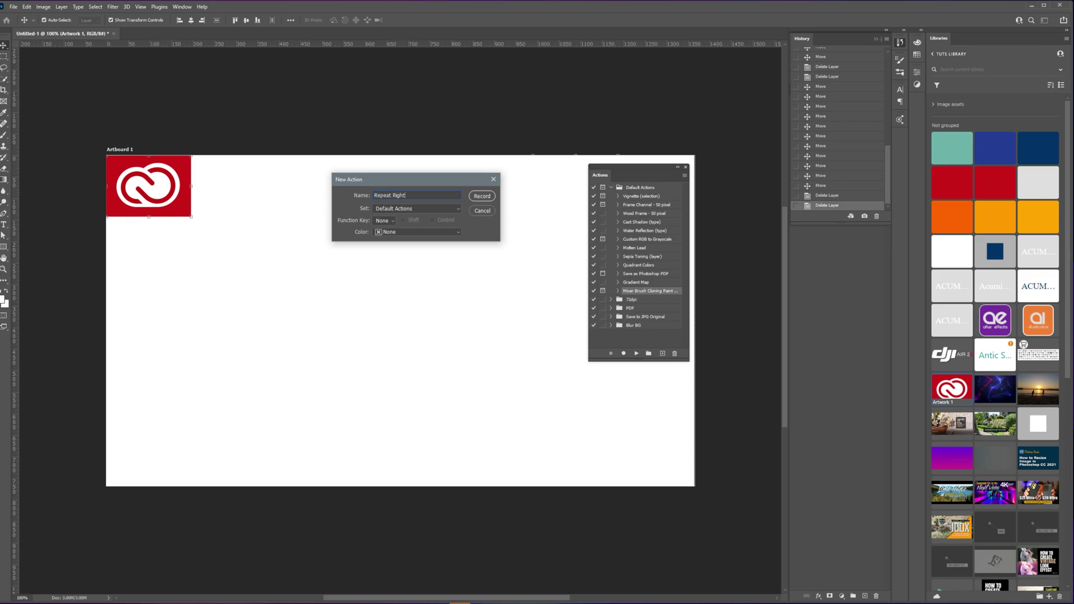
pyautogui.press('Return')
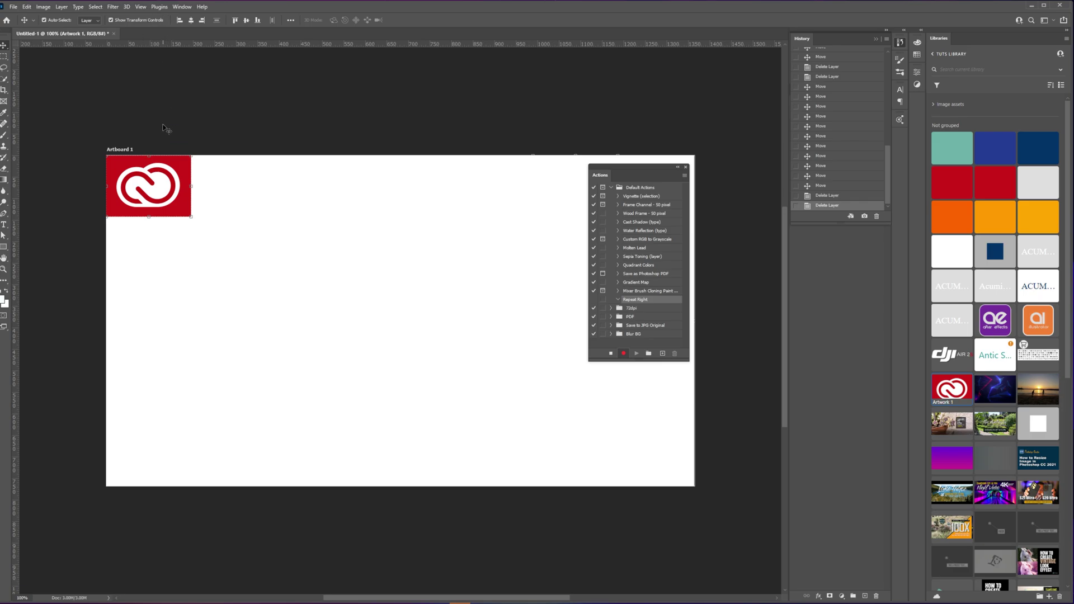
pyautogui.moveTo(135, 174); pyautogui.dragTo(223, 179)
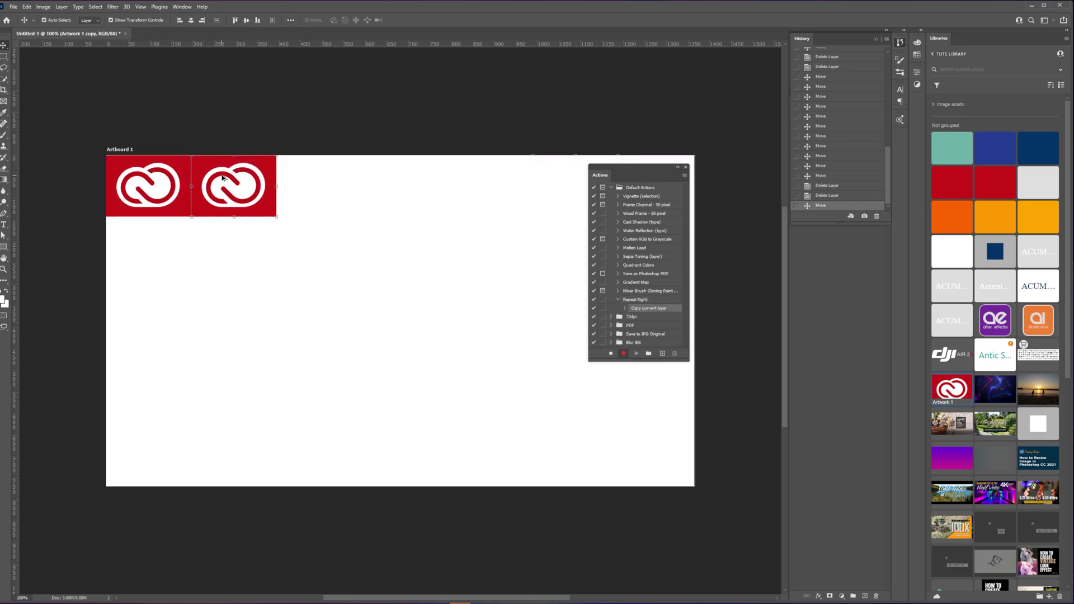
pyautogui.click(610, 354)
pyautogui.click(618, 299)
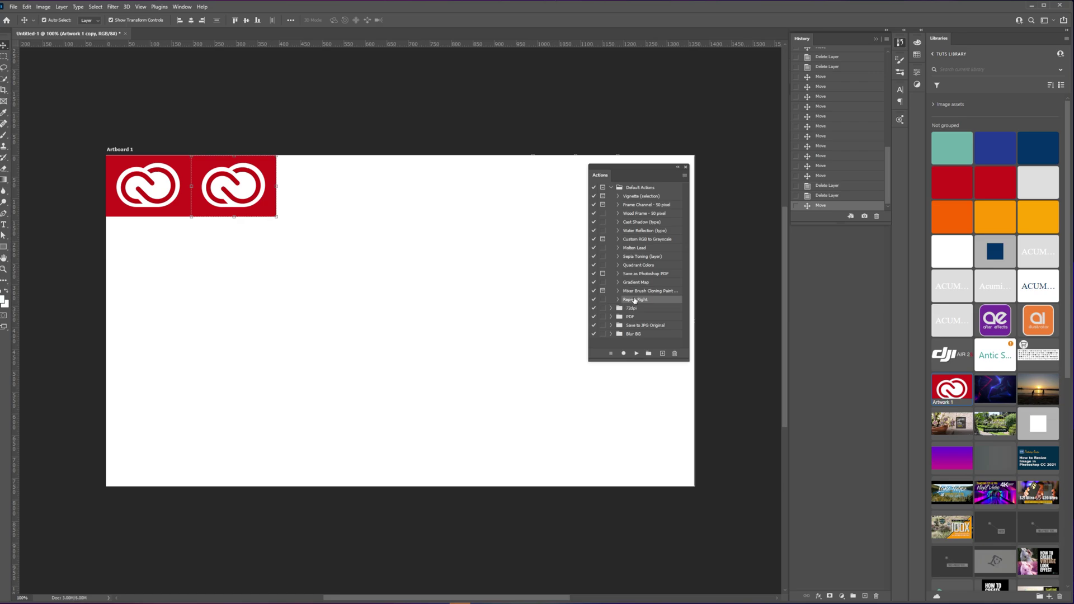
# Record a 'Repeat Down' action that Alt-drags the second logo one tile lower
pyautogui.click(661, 354)
pyautogui.write('Repeat Down')
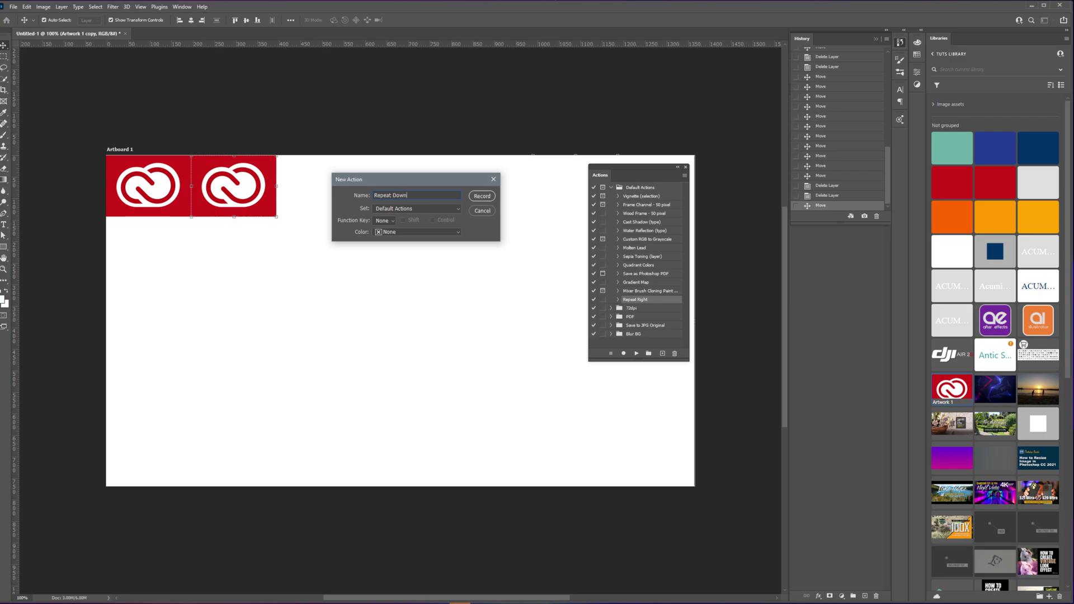
pyautogui.press('Return')
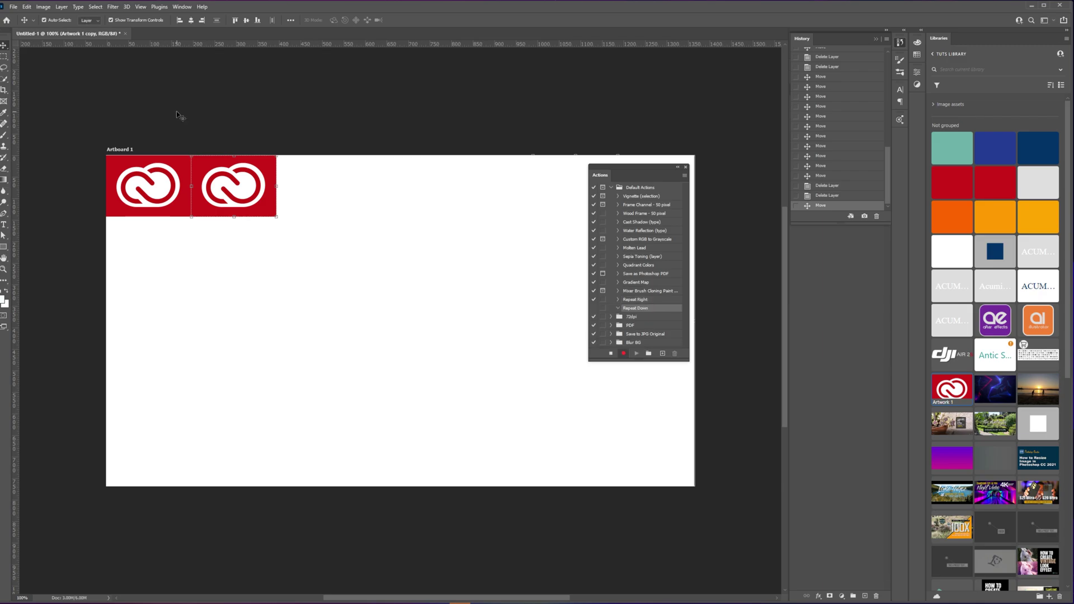
pyautogui.scroll(1, 287, 174)
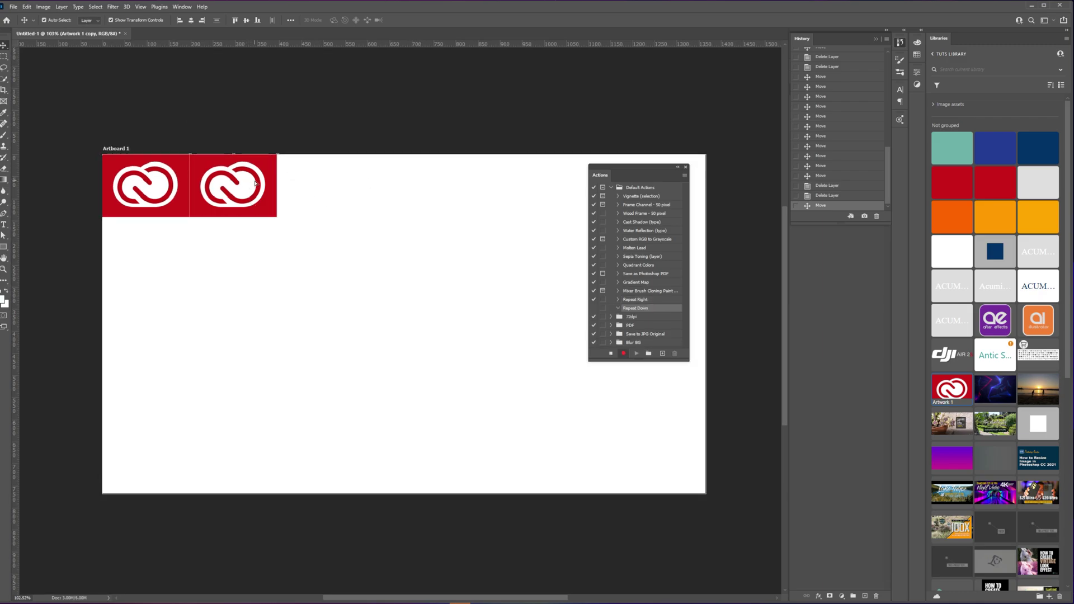
pyautogui.moveTo(252, 183)
pyautogui.mouseDown()
pyautogui.moveTo(270, 216)
pyautogui.moveTo(260, 244)
pyautogui.mouseUp()
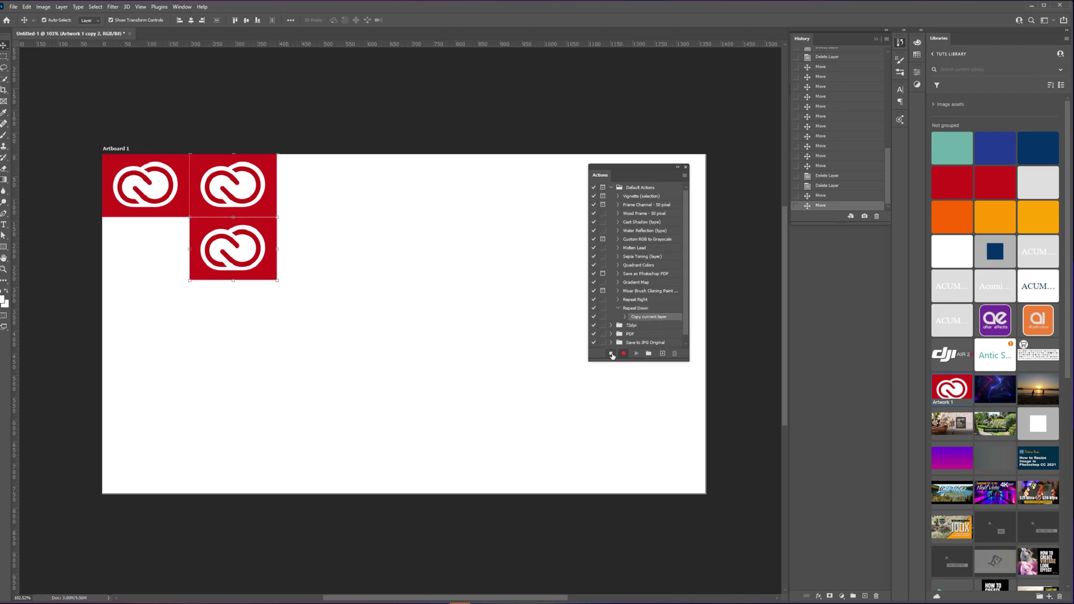
pyautogui.click(611, 356)
pyautogui.click(250, 256)
# Delete the two extra logo copies and select the remaining tile
pyautogui.press('Delete')
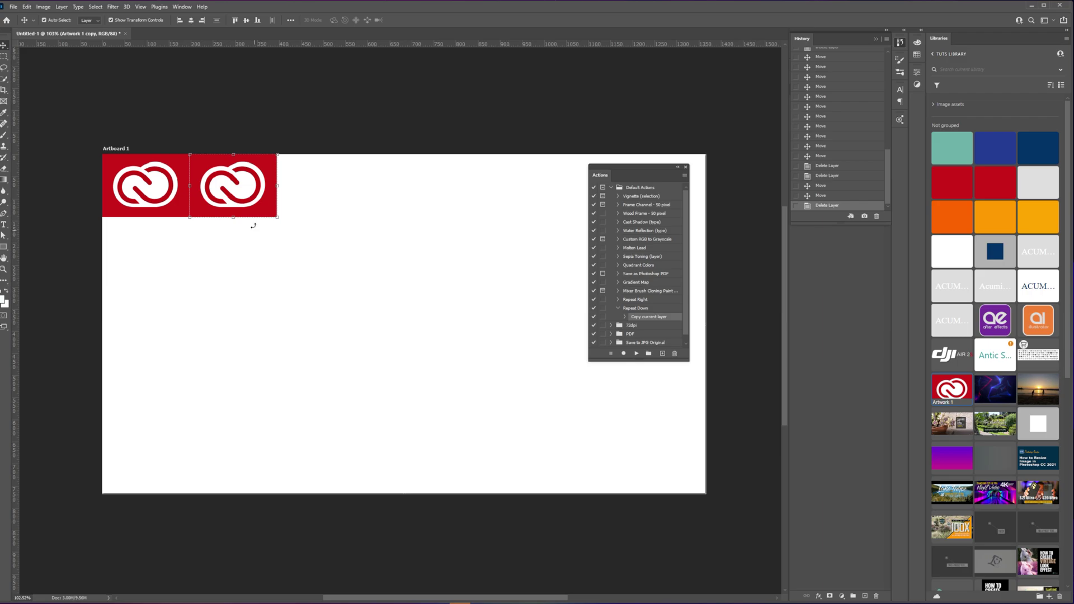
pyautogui.press('Delete')
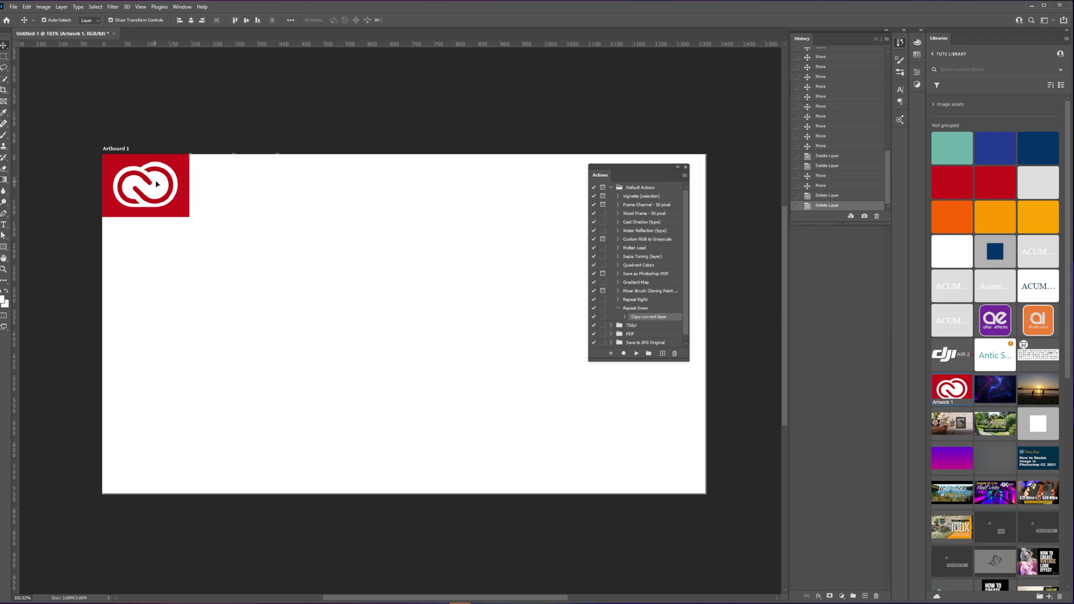
pyautogui.click(156, 185)
# Play Repeat Right twice to start filling the top row
pyautogui.click(619, 308)
pyautogui.click(663, 300)
pyautogui.click(636, 353)
pyautogui.click(636, 353)
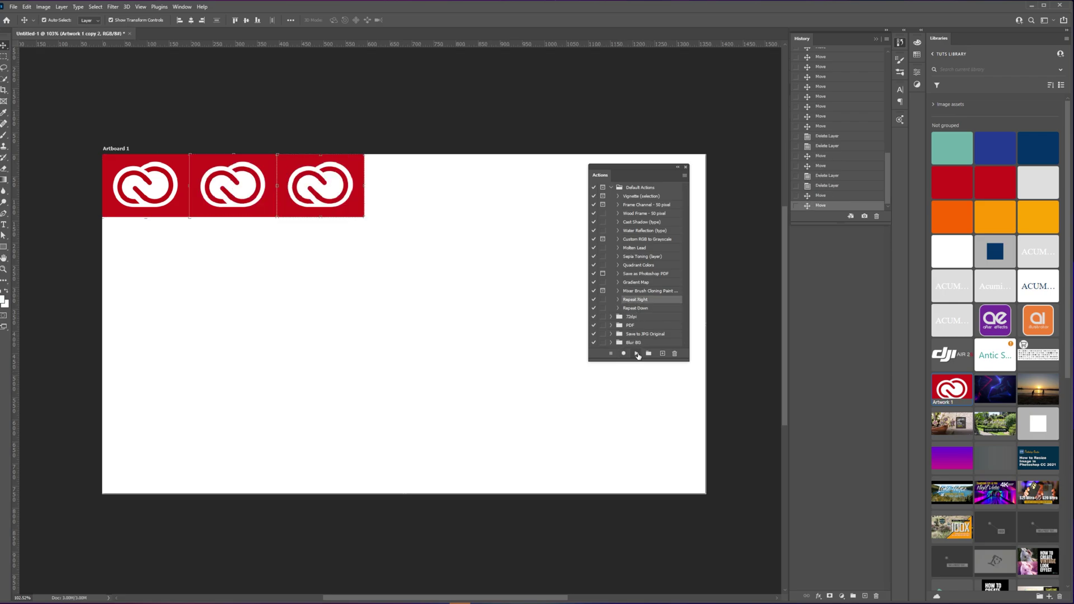
pyautogui.click(636, 353)
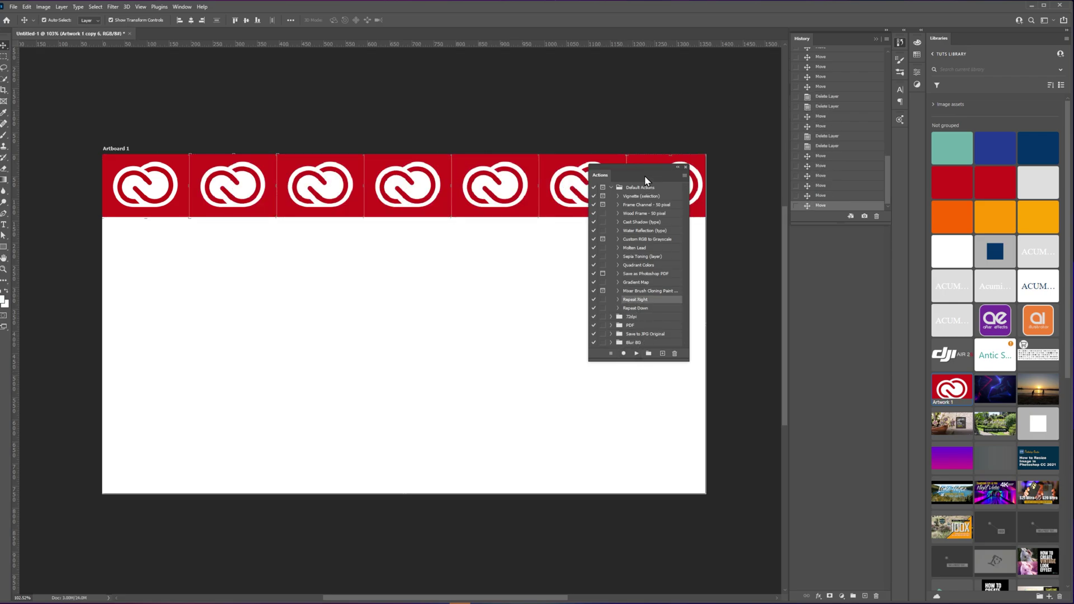
# Dock the Actions panel and play Repeat Down twice to add logo rows
pyautogui.moveTo(645, 176); pyautogui.dragTo(849, 235)
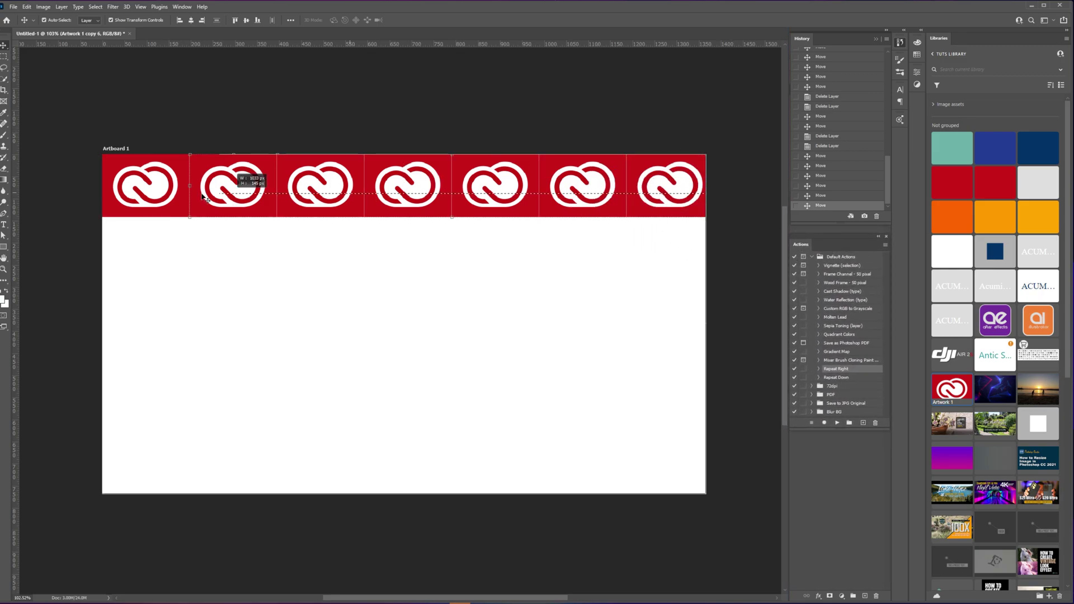
pyautogui.click(829, 377)
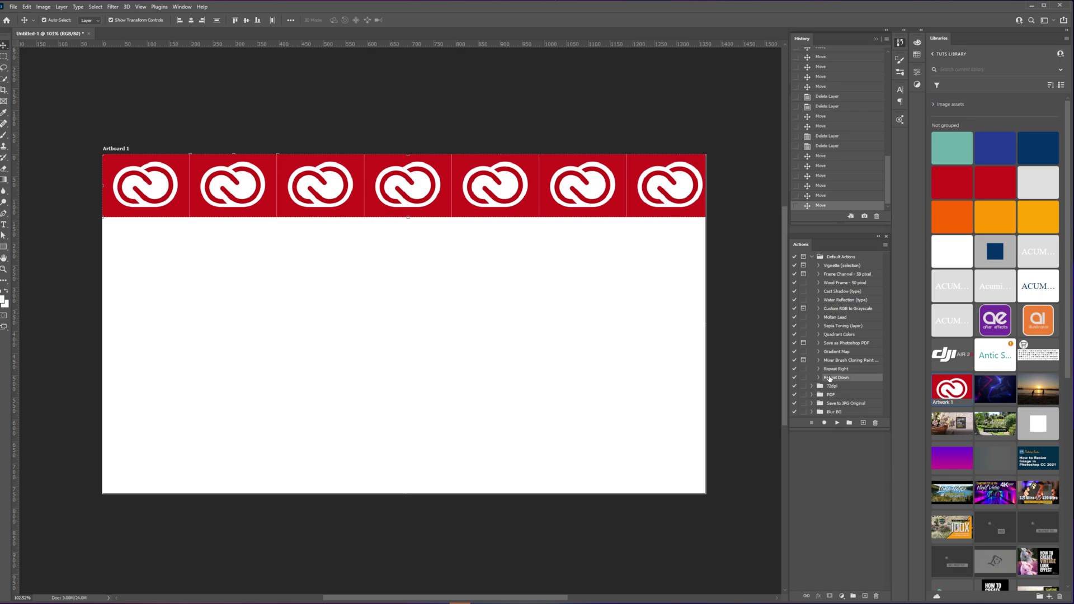
pyautogui.click(837, 423)
pyautogui.click(838, 423)
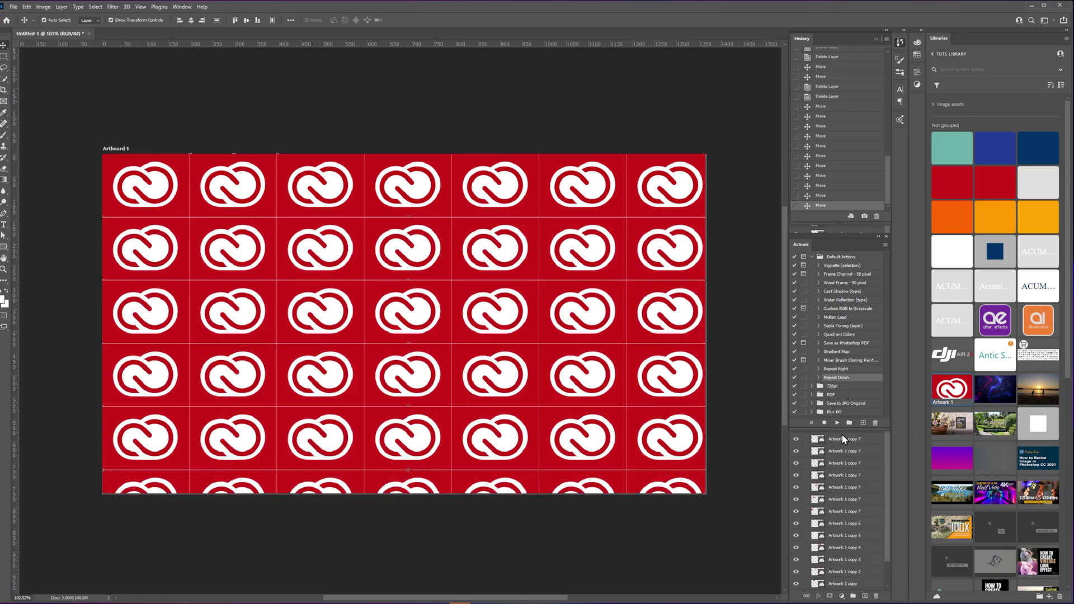
# Delete the extra copies, leaving a single logo tile
pyautogui.click(225, 525)
pyautogui.press('Delete')
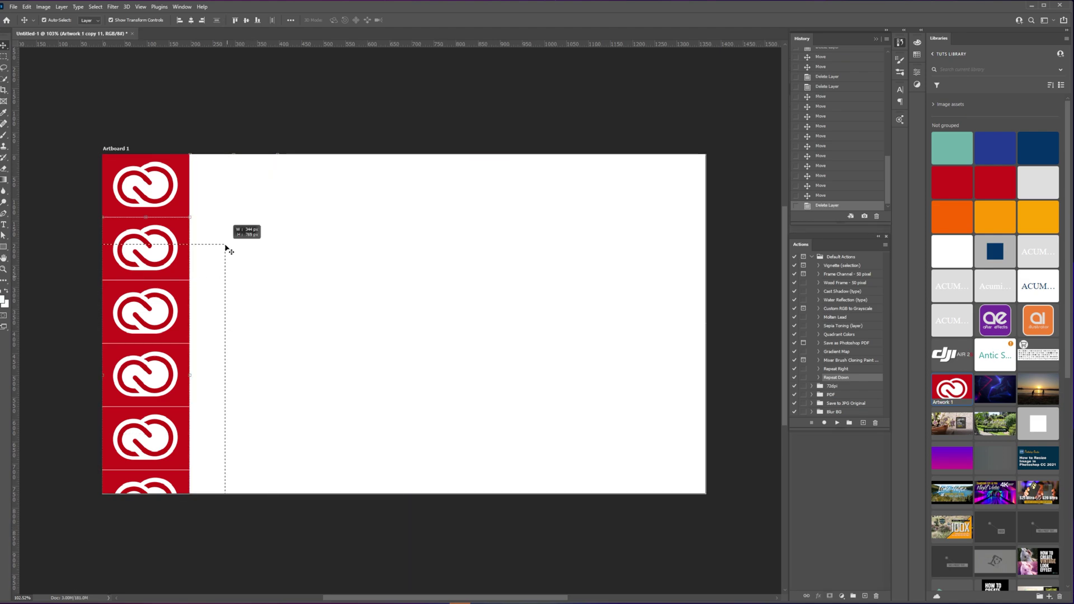
pyautogui.press('Delete')
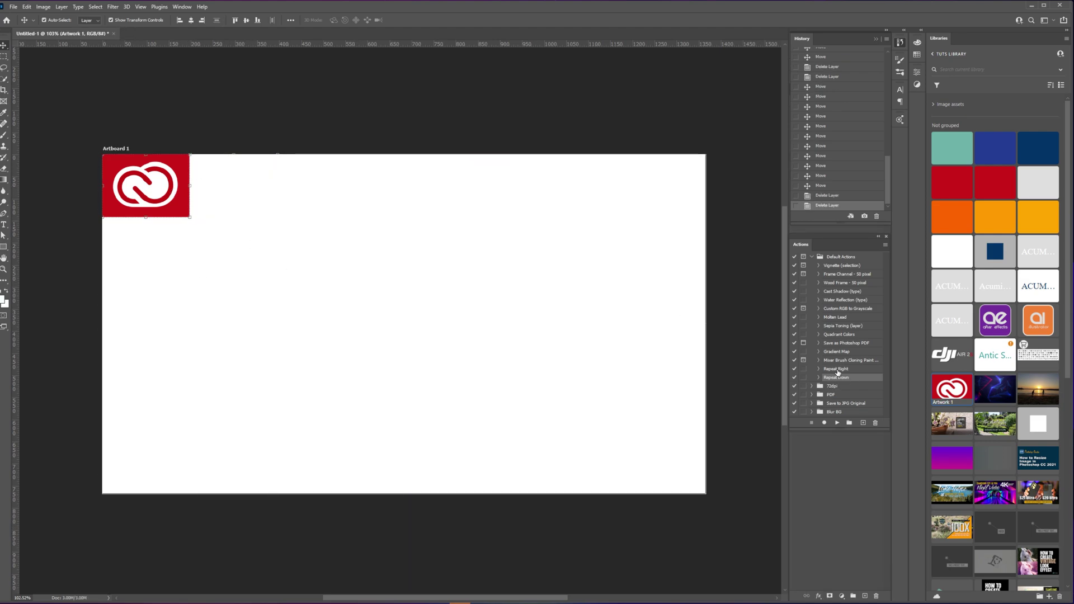
# Play Repeat Right, then Repeat Down, to refill the artboard with logo rows
pyautogui.click(837, 370)
pyautogui.click(837, 423)
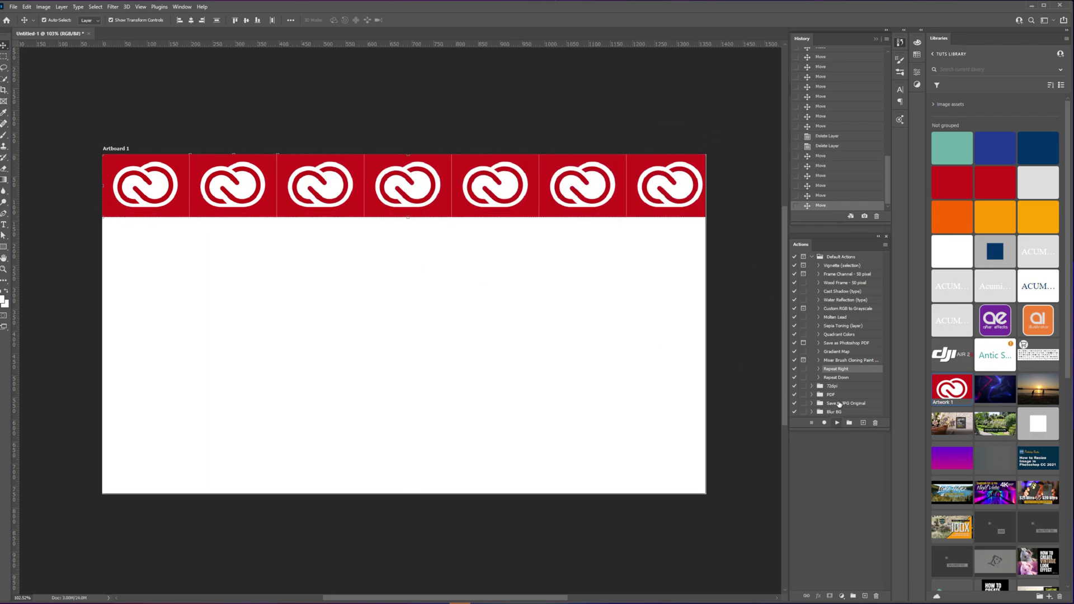
pyautogui.click(847, 378)
pyautogui.click(837, 423)
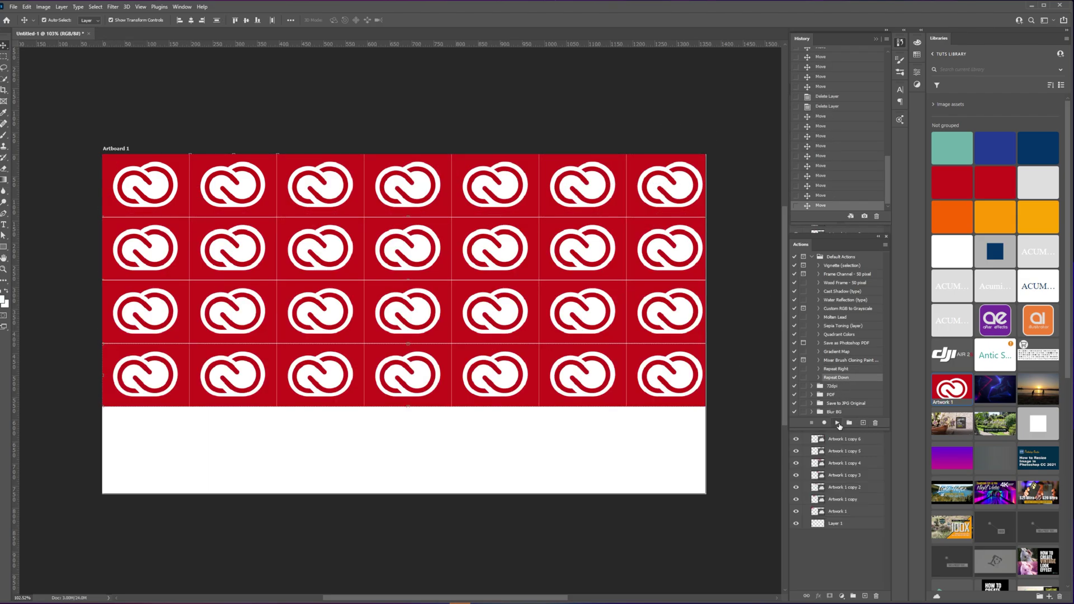